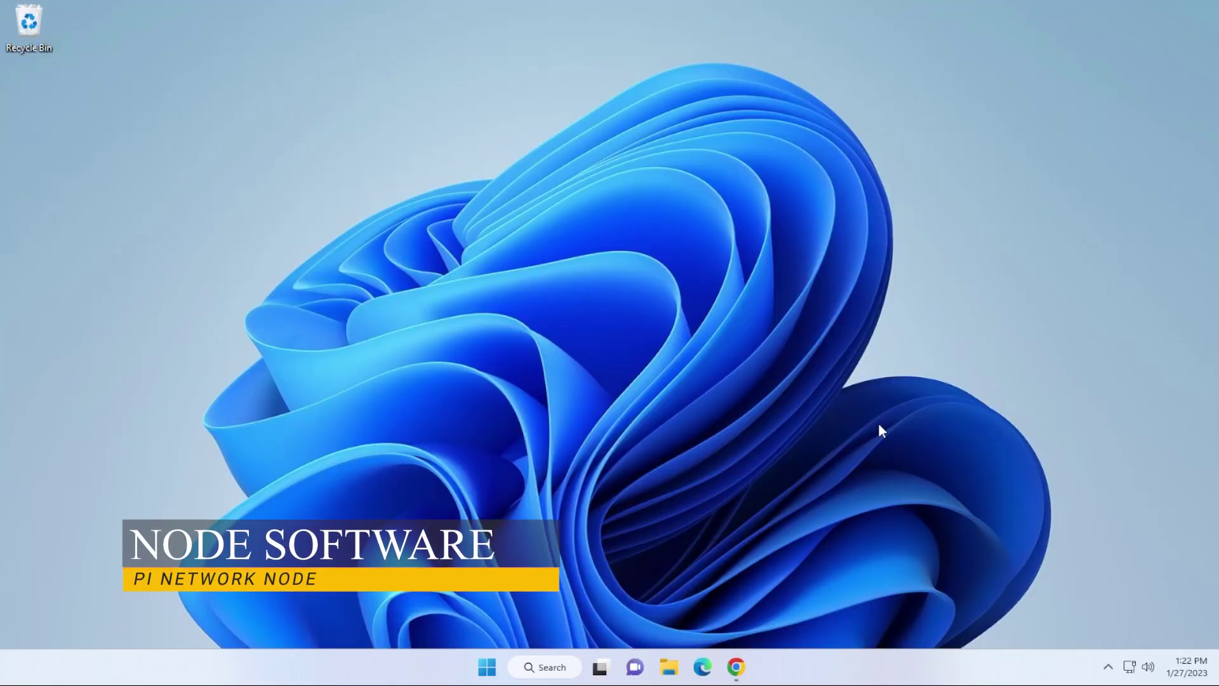
Download Pi Node 0.4.5 for Windows from node.minepi.com and open Pi Network Setup.exe
{"action": "left_click", "coordinate": [736, 666]}
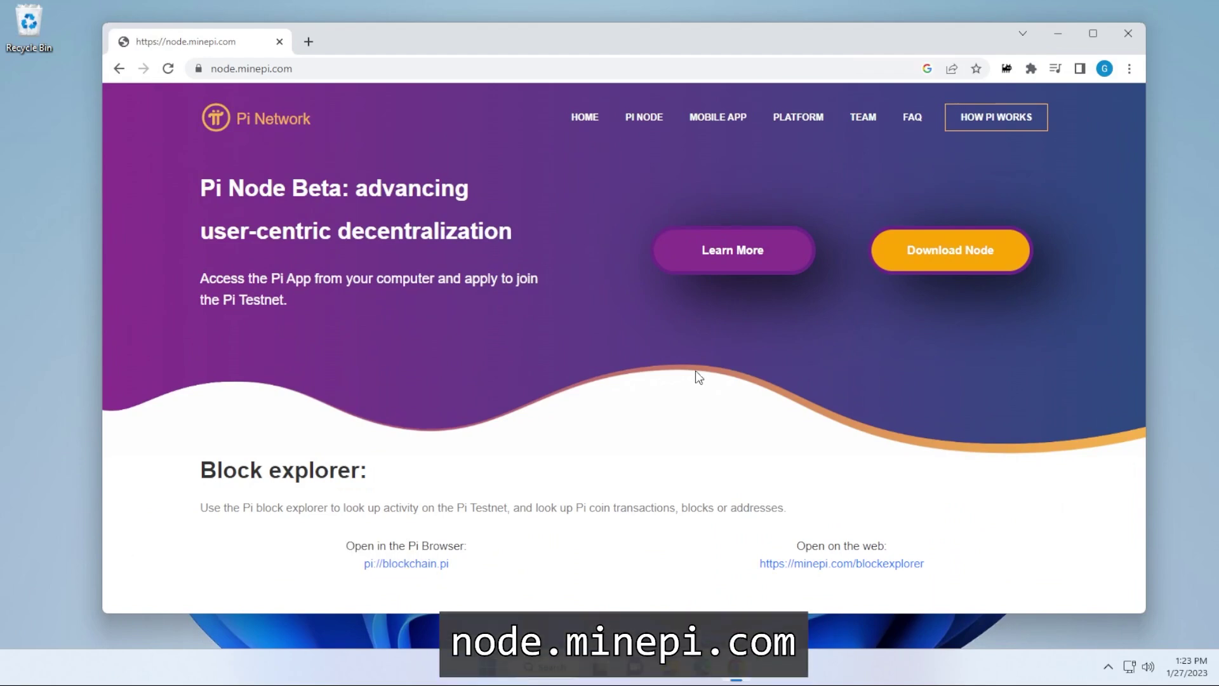
{"action": "left_click", "coordinate": [966, 247]}
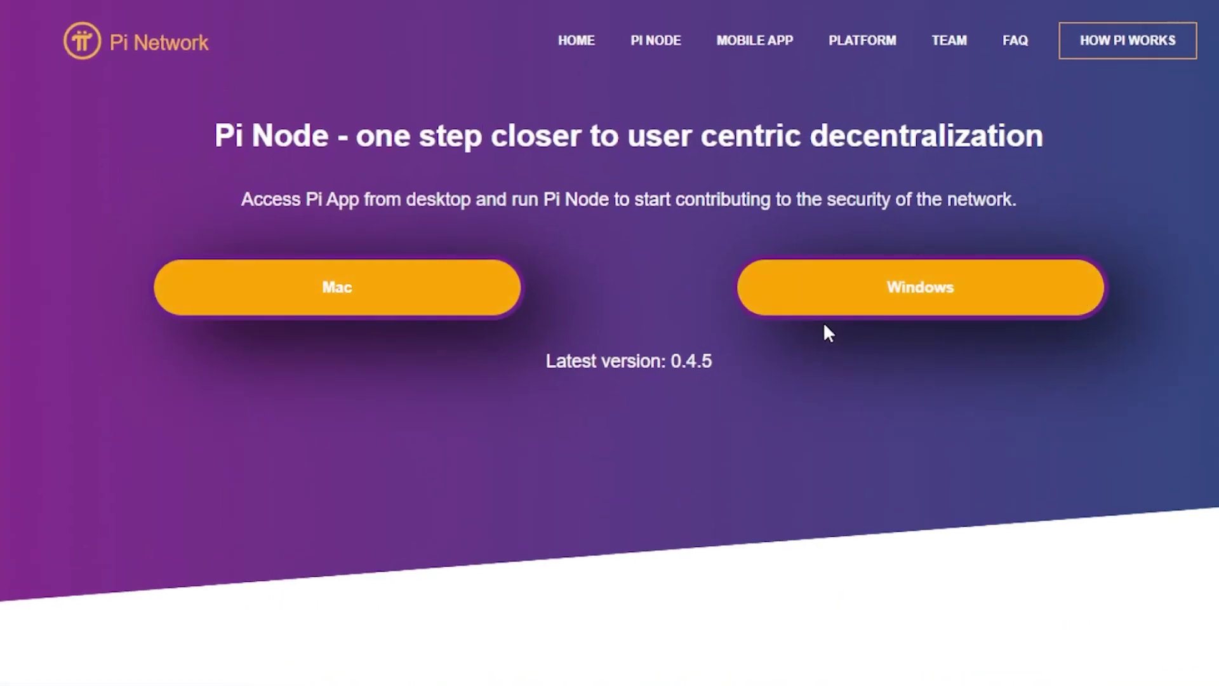
{"action": "left_click", "coordinate": [937, 289]}
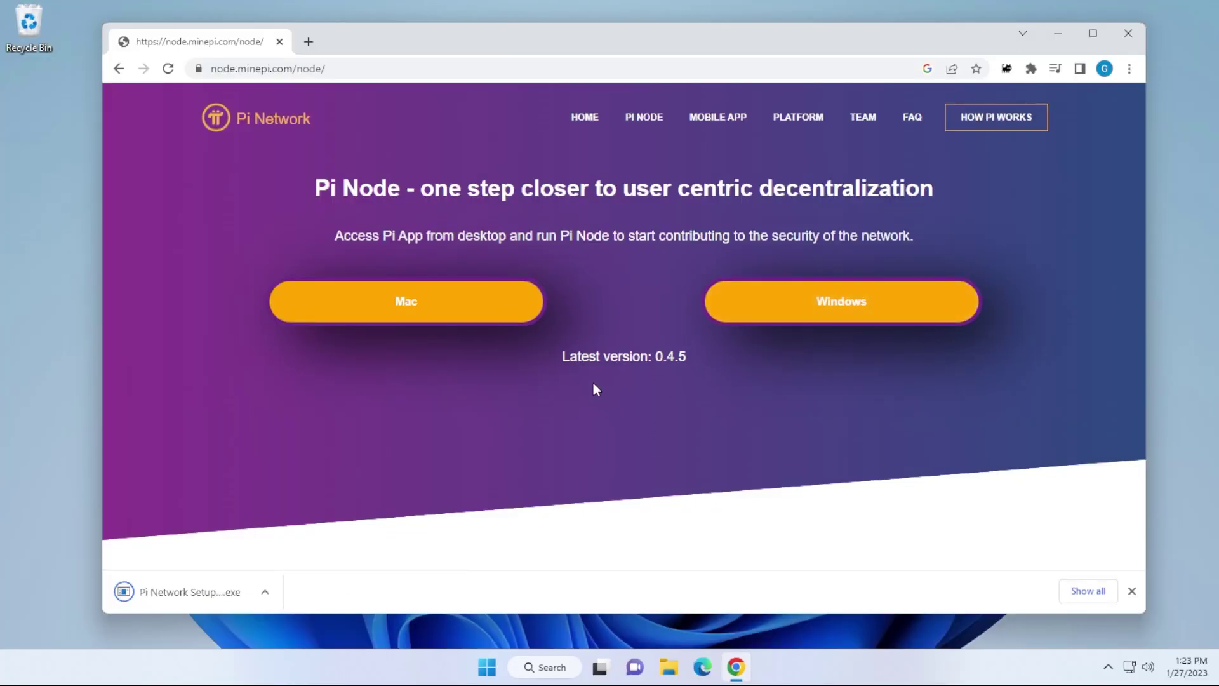
{"action": "left_click", "coordinate": [193, 598]}
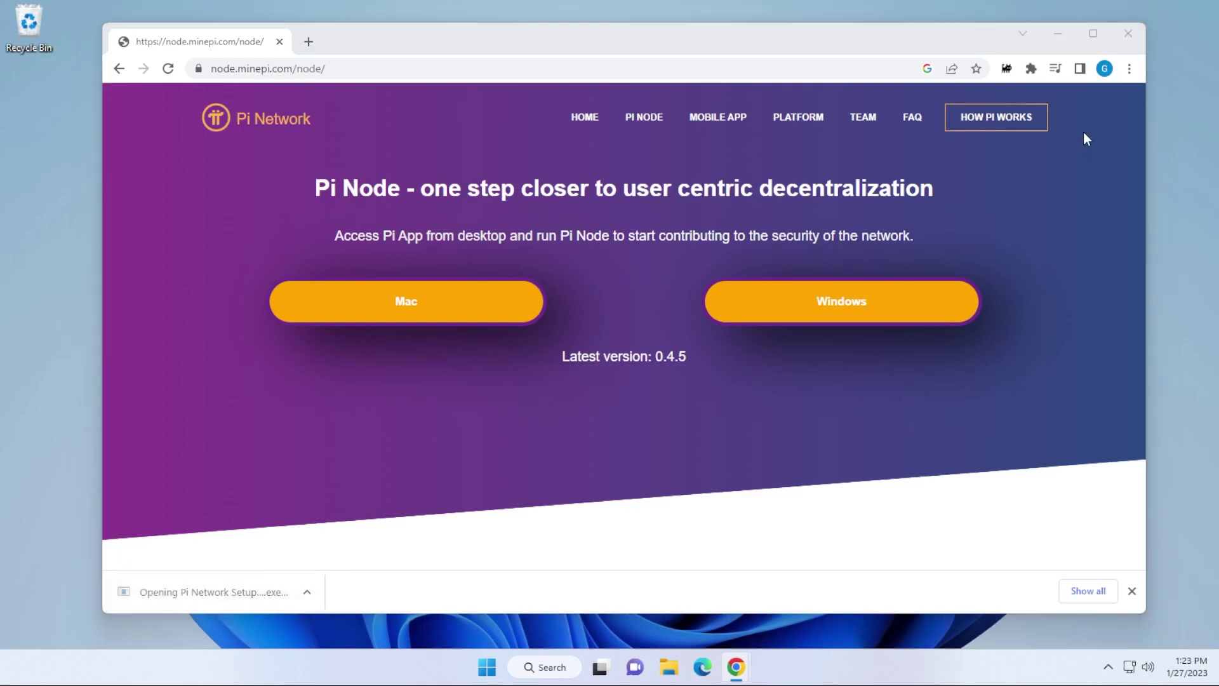
Let the Pi Network Setup installer finish so Pi Node launches to its Welcome to Pi! screen
{"action": "left_click", "coordinate": [1056, 36]}
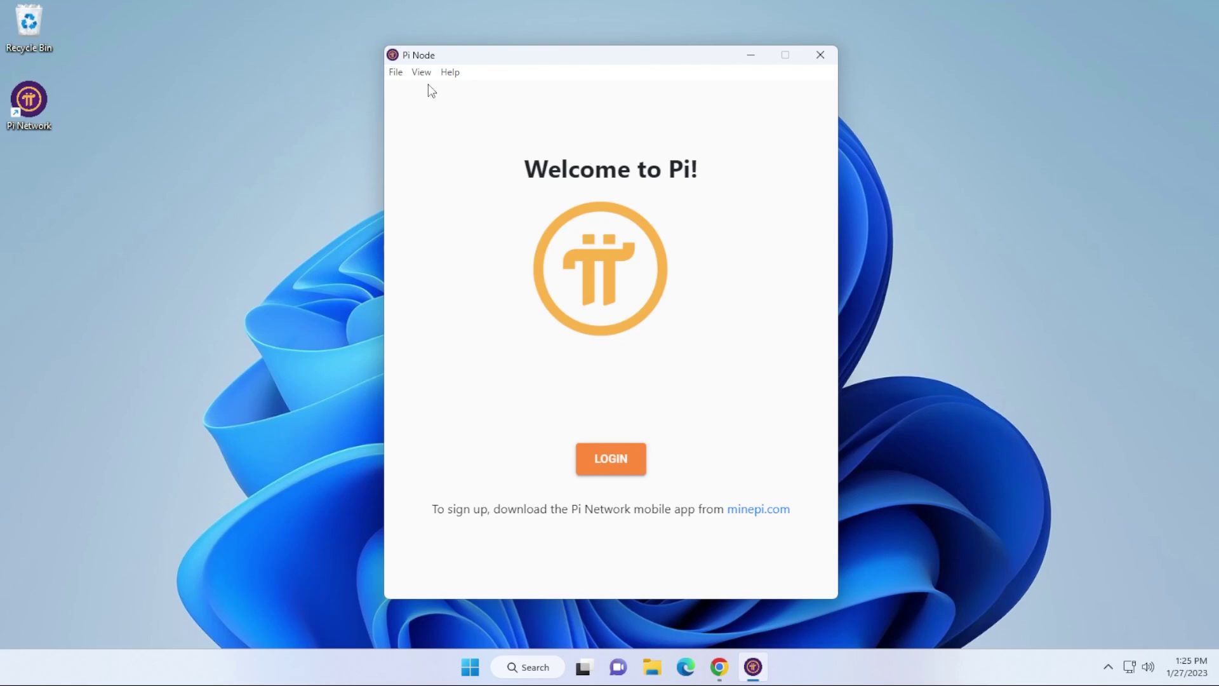
Move the Pi Node window left and sign in via the Pi mobile app, reaching the 3966.88 π dashboard
{"action": "left_click_drag", "start_coordinate": [504, 54], "coordinate": [319, 54]}
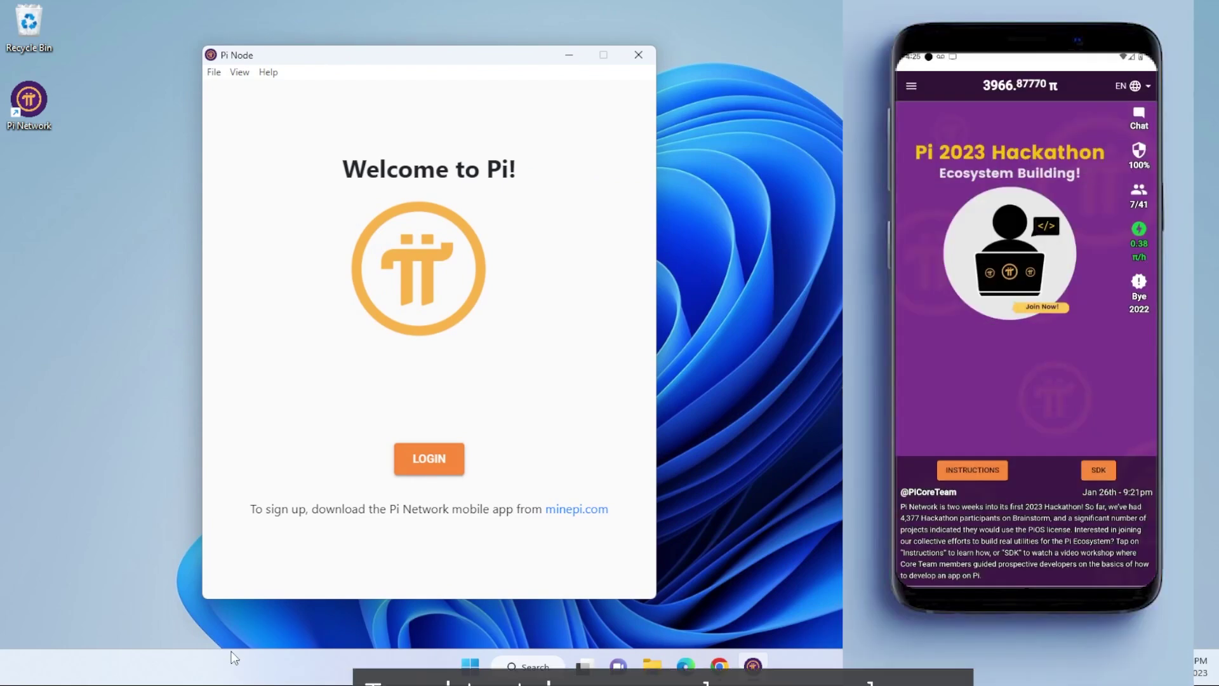
{"action": "left_click", "coordinate": [436, 459]}
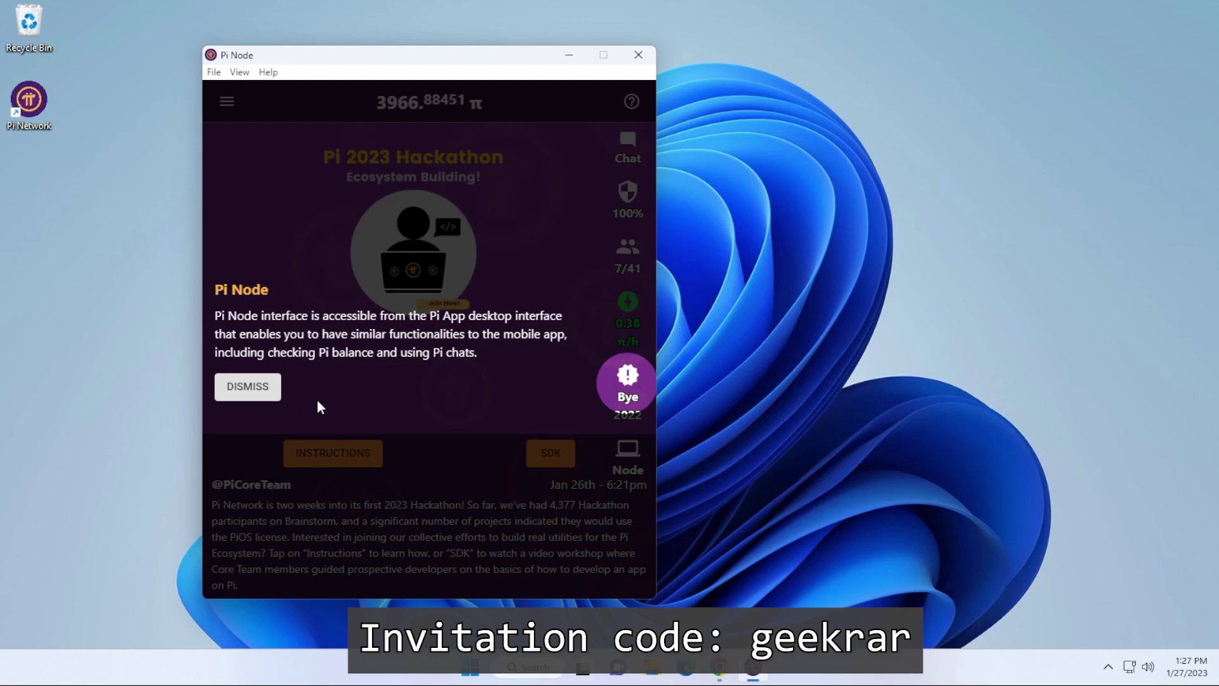
Dismiss the Pi Node introduction tip and go to the Node technical preparation page
{"action": "left_click", "coordinate": [267, 394]}
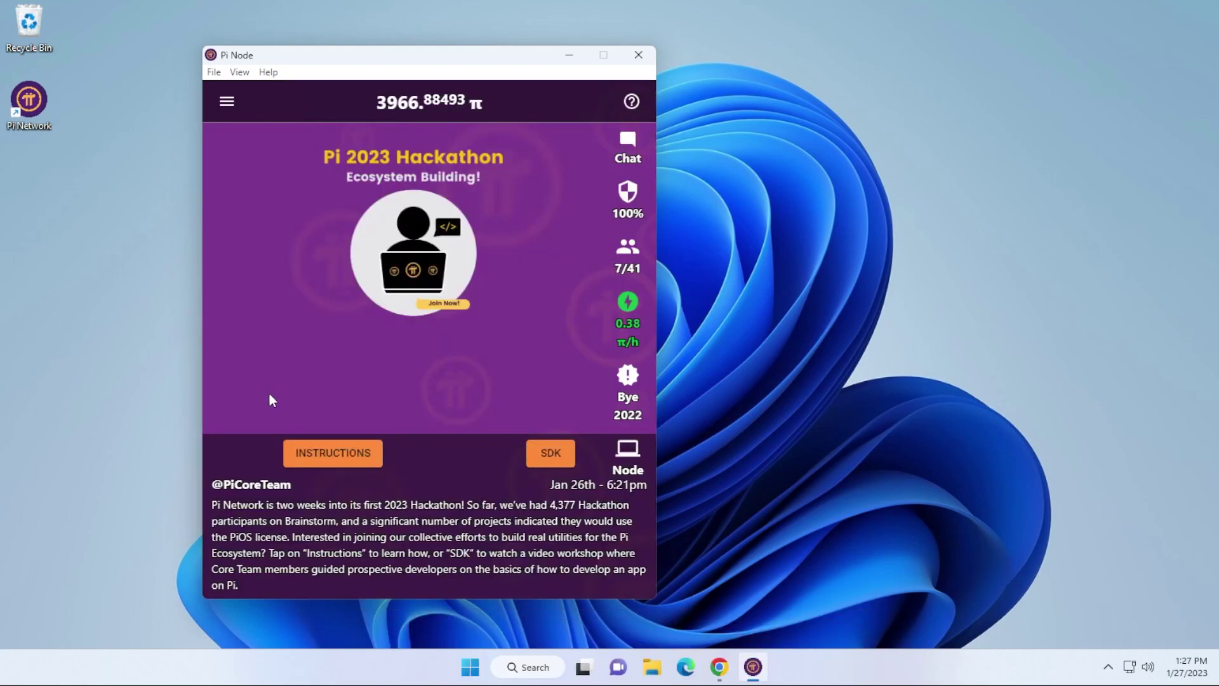
{"action": "left_click", "coordinate": [635, 468]}
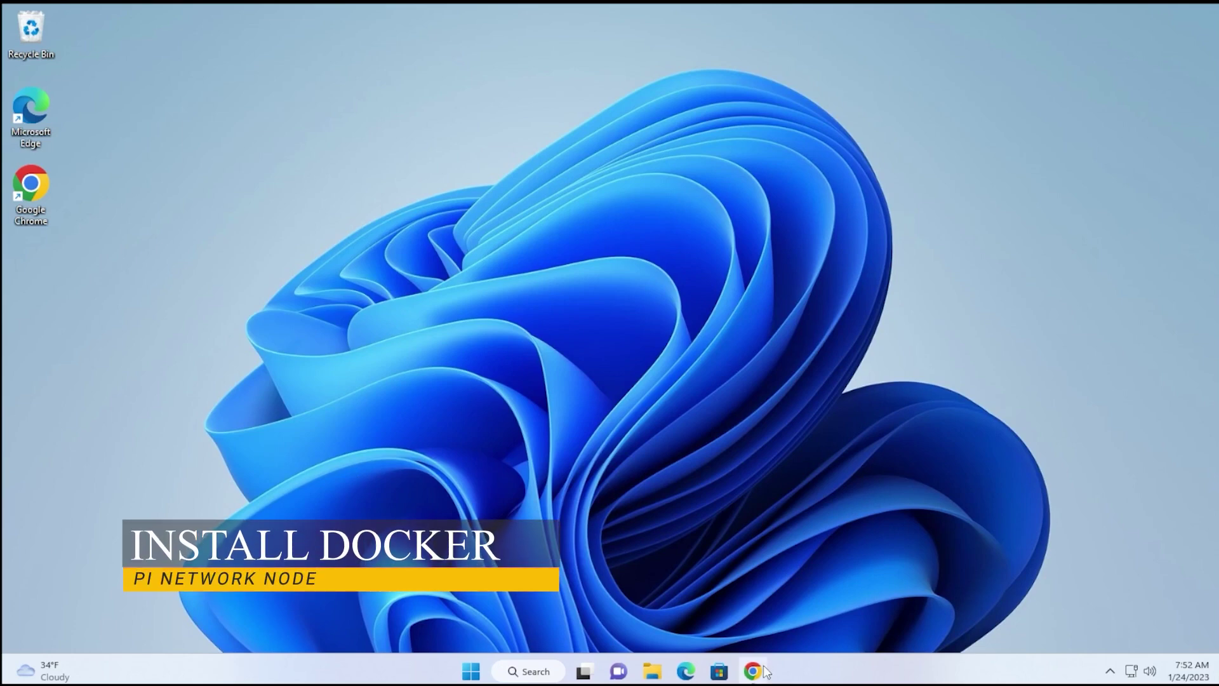
Back in Chrome, download Docker Desktop Installer.exe for Windows from docker.com
{"action": "mouse_move", "coordinate": [762, 671]}
{"action": "left_click", "coordinate": [749, 571]}
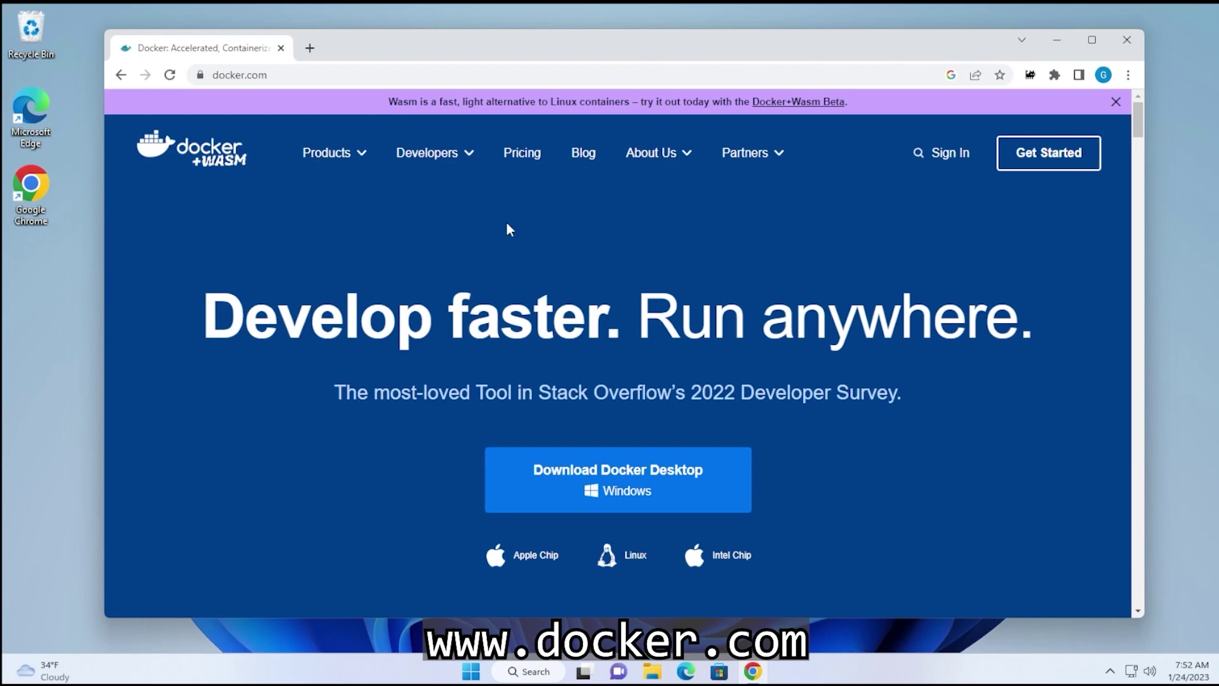
{"action": "left_click", "coordinate": [633, 490]}
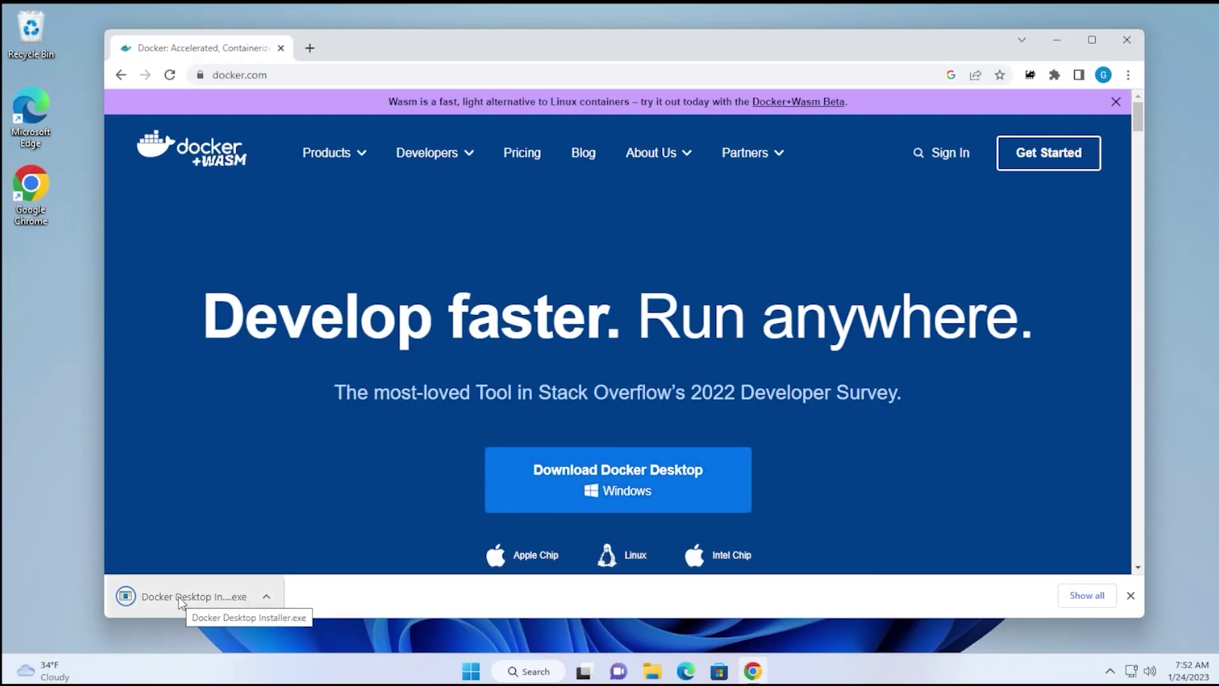
Run the Docker Desktop 4.16.2 installer with WSL 2 and desktop shortcut options kept enabled
{"action": "left_click", "coordinate": [178, 596]}
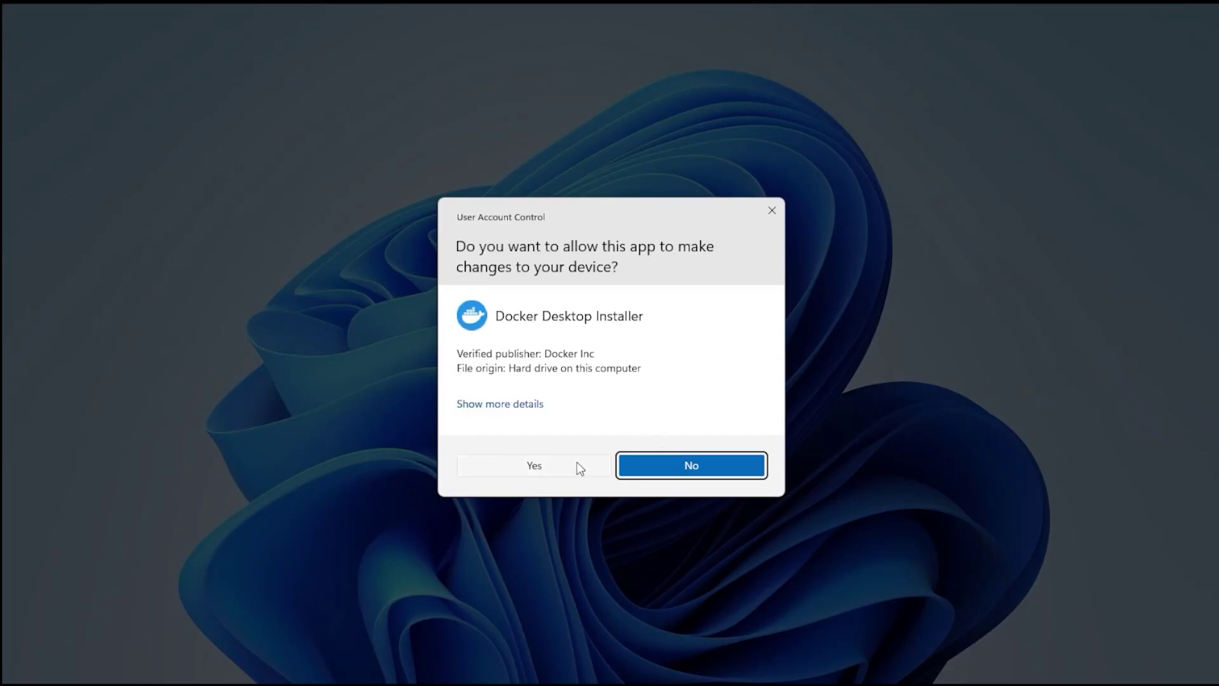
{"action": "left_click", "coordinate": [539, 467]}
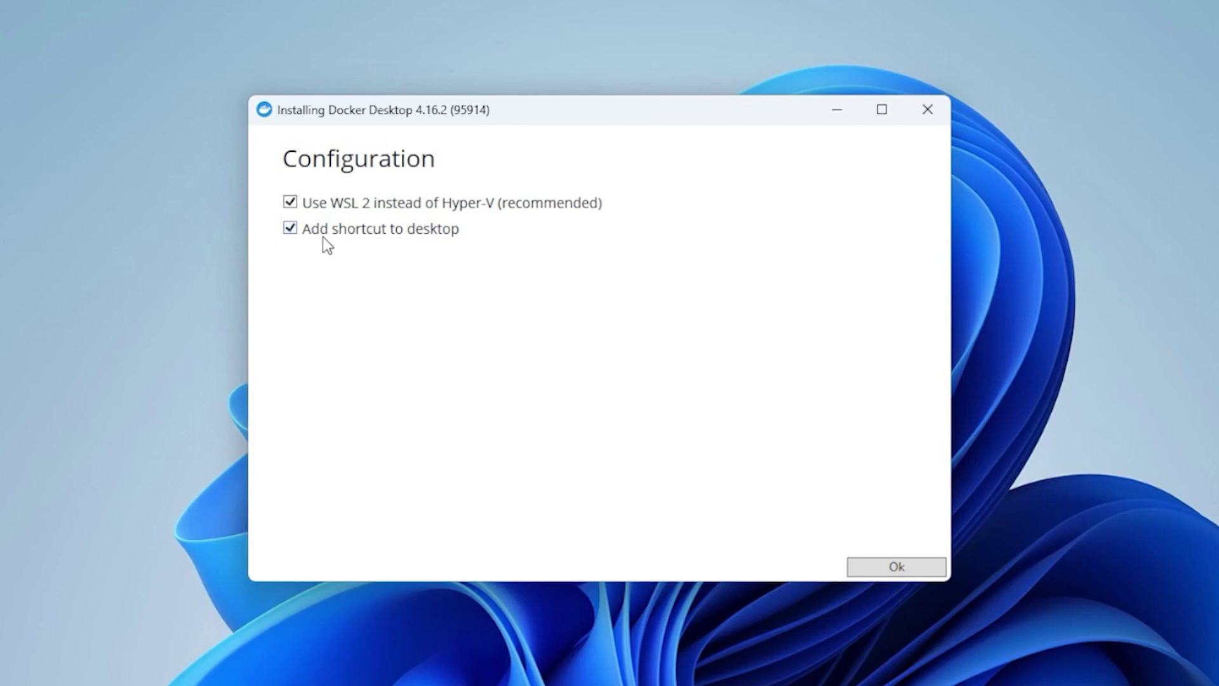
{"action": "left_click", "coordinate": [896, 567]}
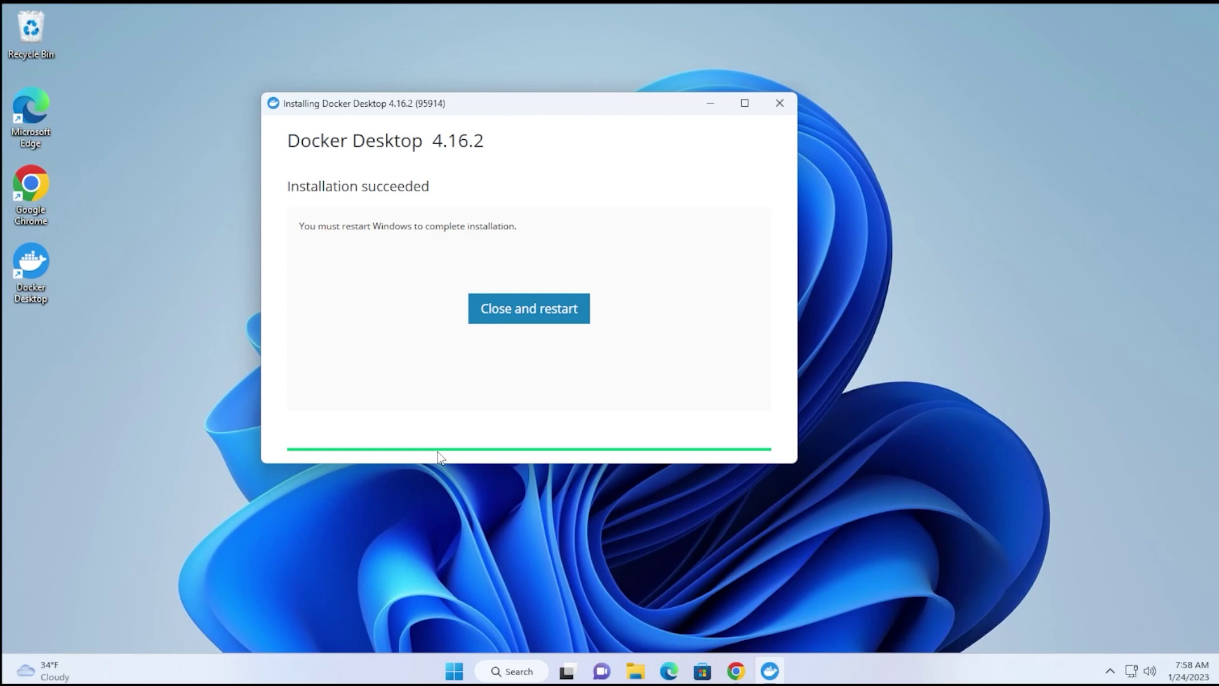
Restart Windows, accept the Docker subscription agreement and skip the getting-started tutorial
{"action": "left_click", "coordinate": [501, 323]}
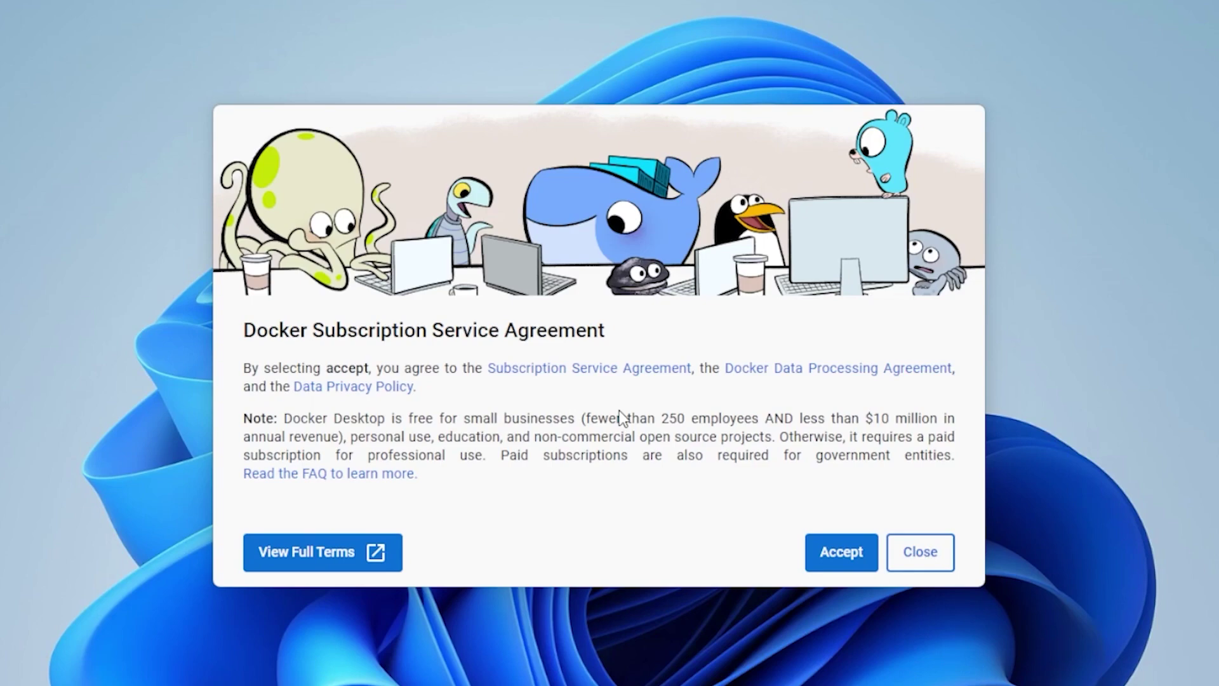
{"action": "left_click", "coordinate": [842, 561]}
{"action": "left_click", "coordinate": [600, 272]}
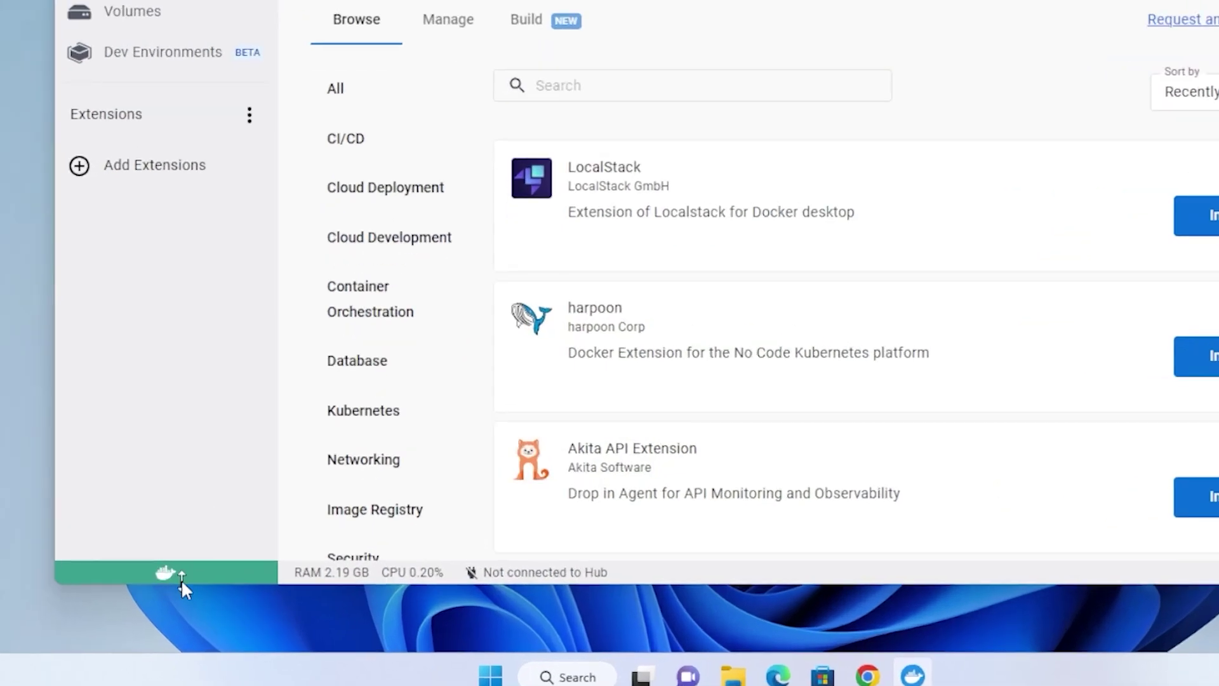
Check the Docker Desktop Containers page, then minimize Docker Desktop
{"action": "mouse_move", "coordinate": [184, 578]}
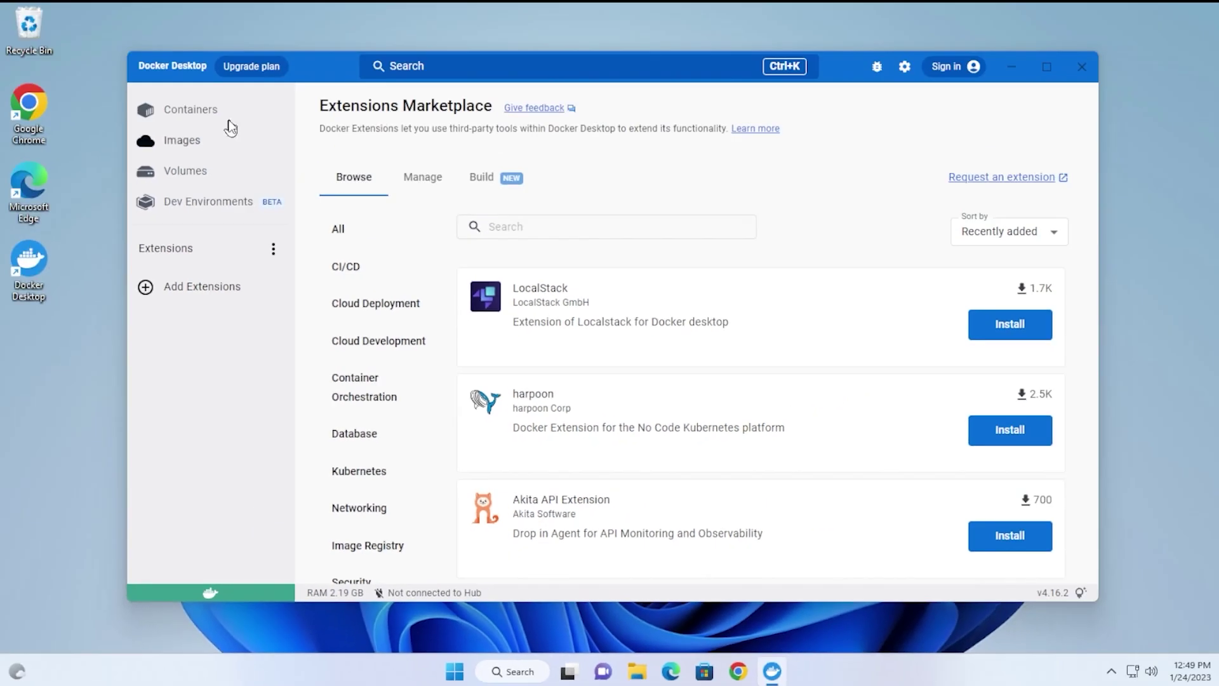
{"action": "left_click", "coordinate": [227, 115]}
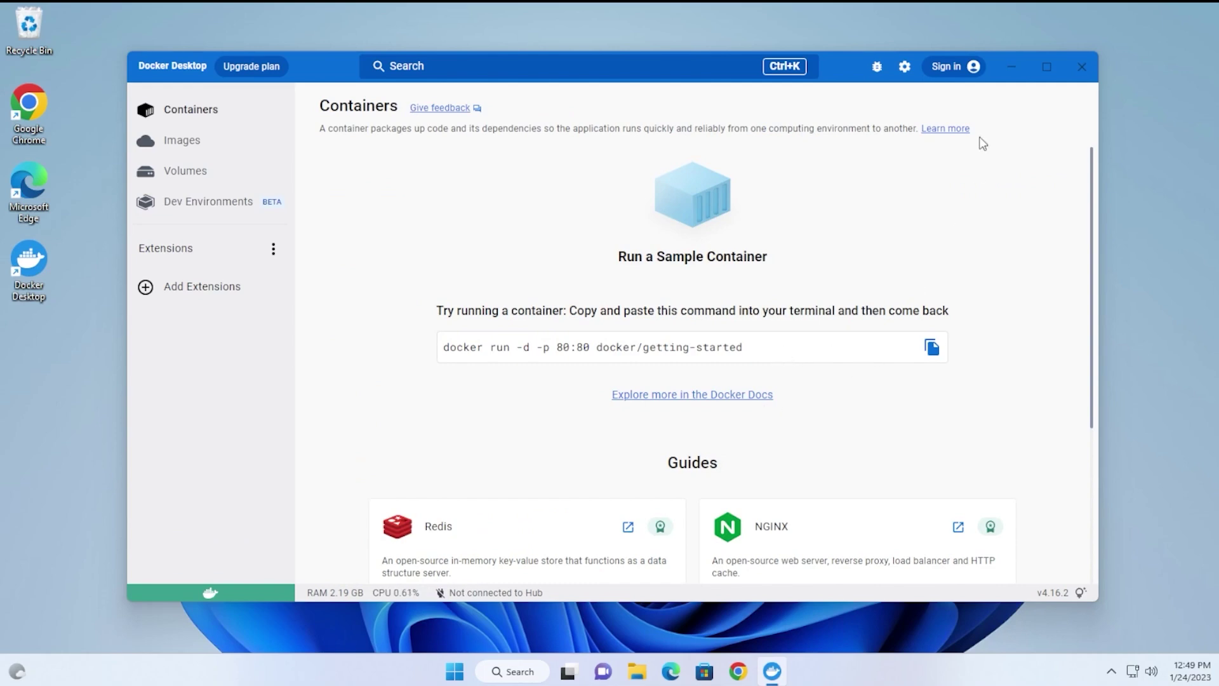
{"action": "left_click", "coordinate": [1012, 68]}
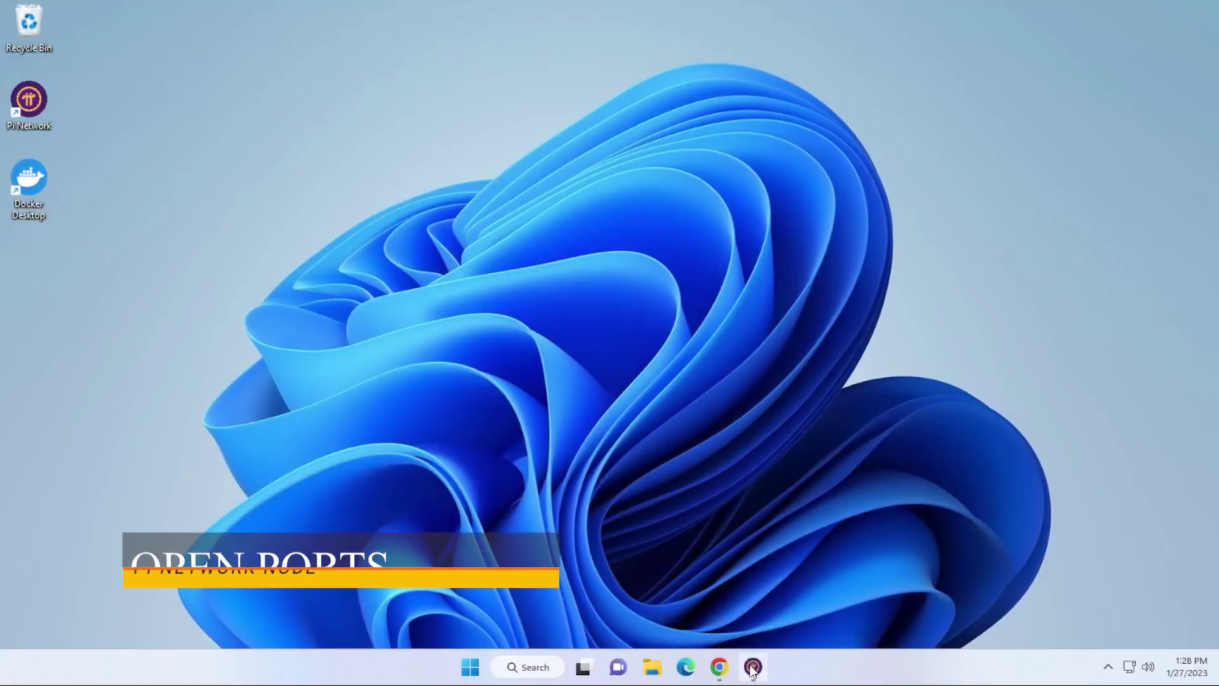
In Pi Node, expand 'Open router ports' listing TCP 31400–31409 and scroll to the Check now panel
{"action": "left_click", "coordinate": [752, 668]}
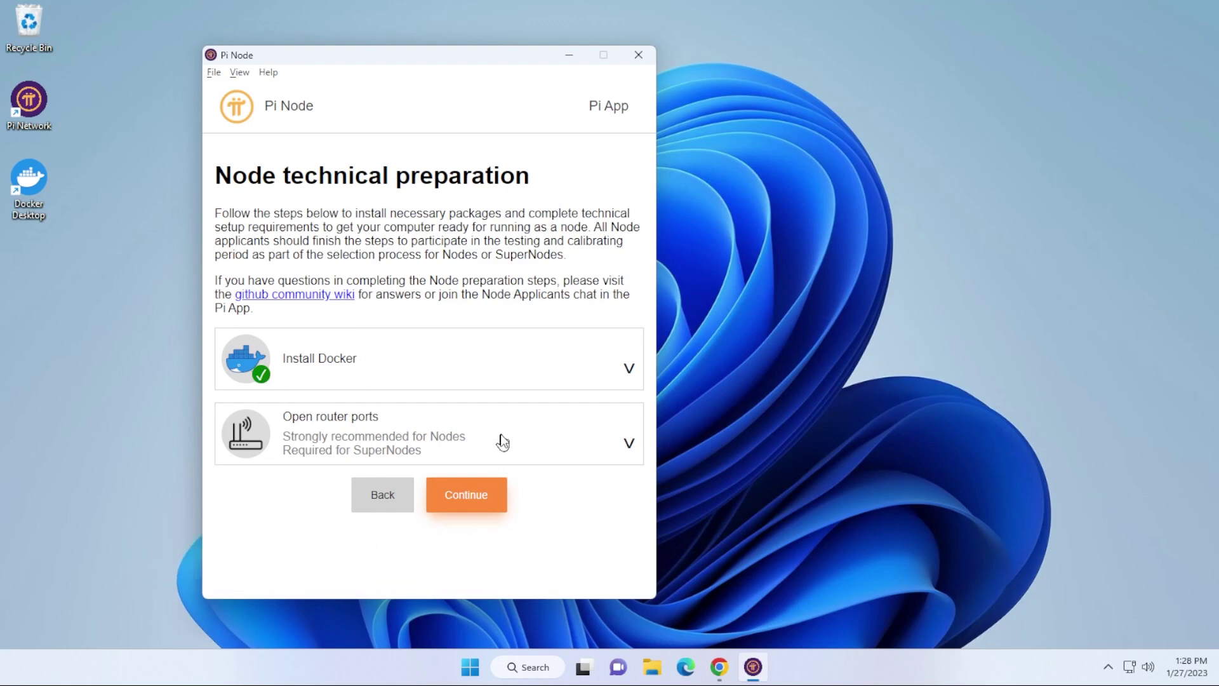
{"action": "left_click", "coordinate": [635, 452]}
{"action": "scroll", "coordinate": [425, 452], "scroll_direction": "down", "scroll_amount": 3}
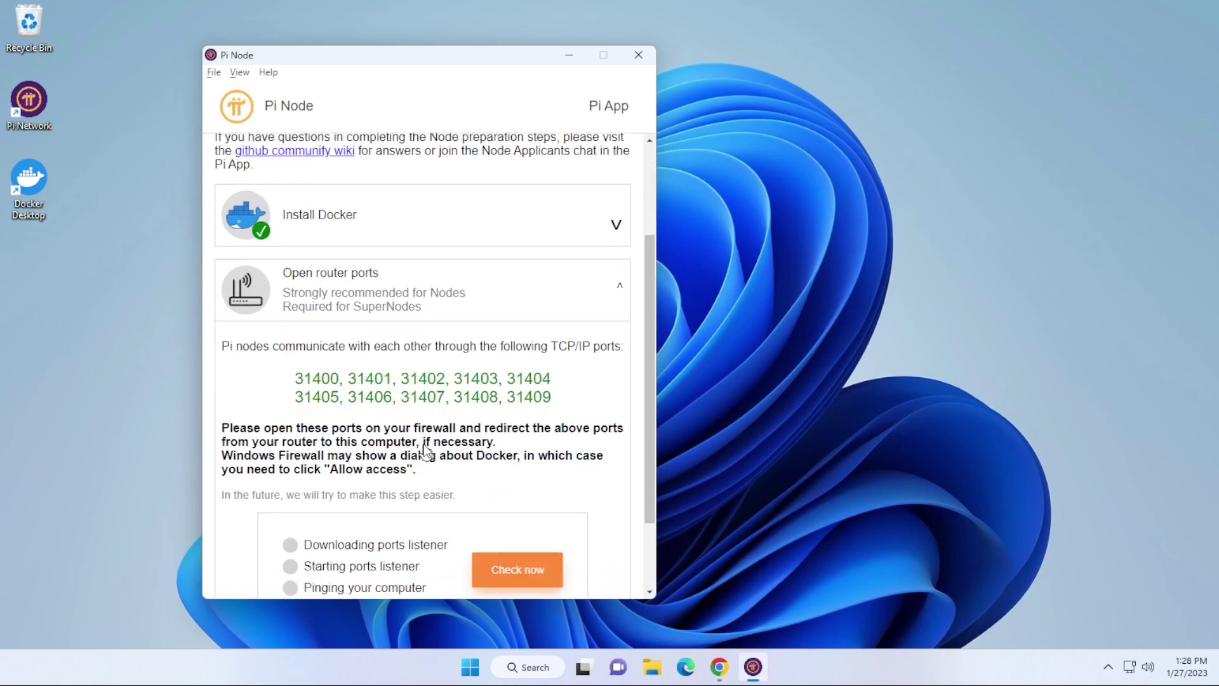
{"action": "scroll", "coordinate": [427, 452], "scroll_direction": "down", "scroll_amount": 2}
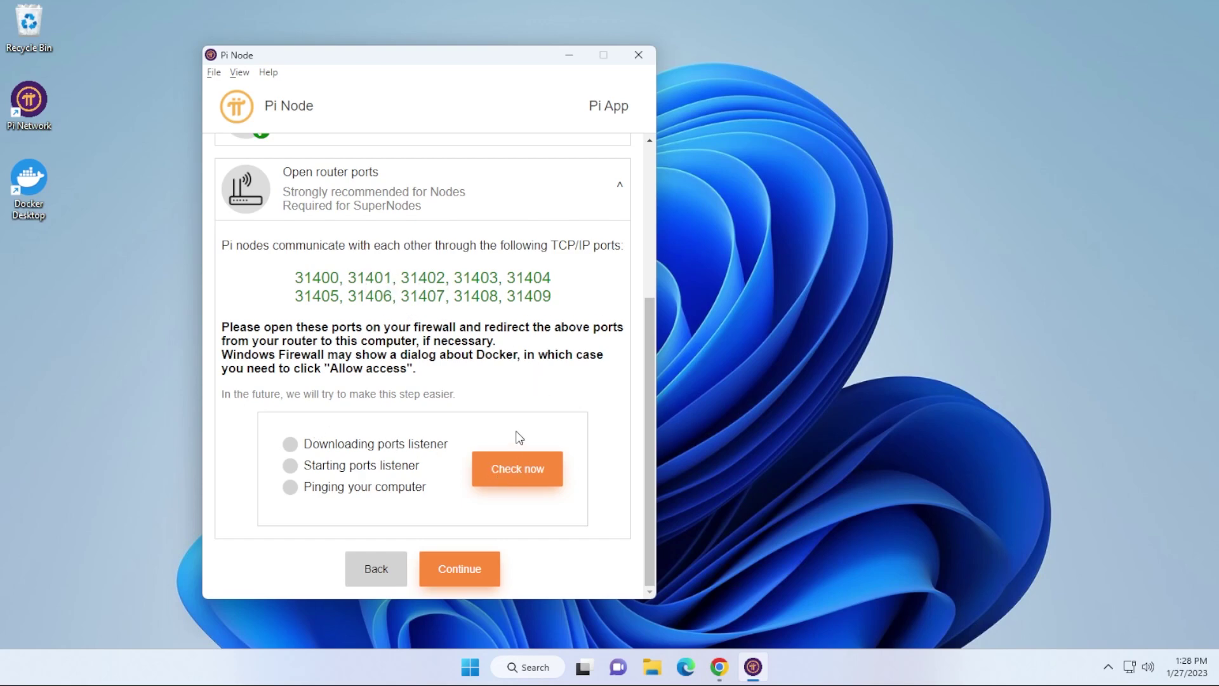
Run the port check and read the table showing ports 31400–31409 all NOT OPEN
{"action": "left_click", "coordinate": [511, 473]}
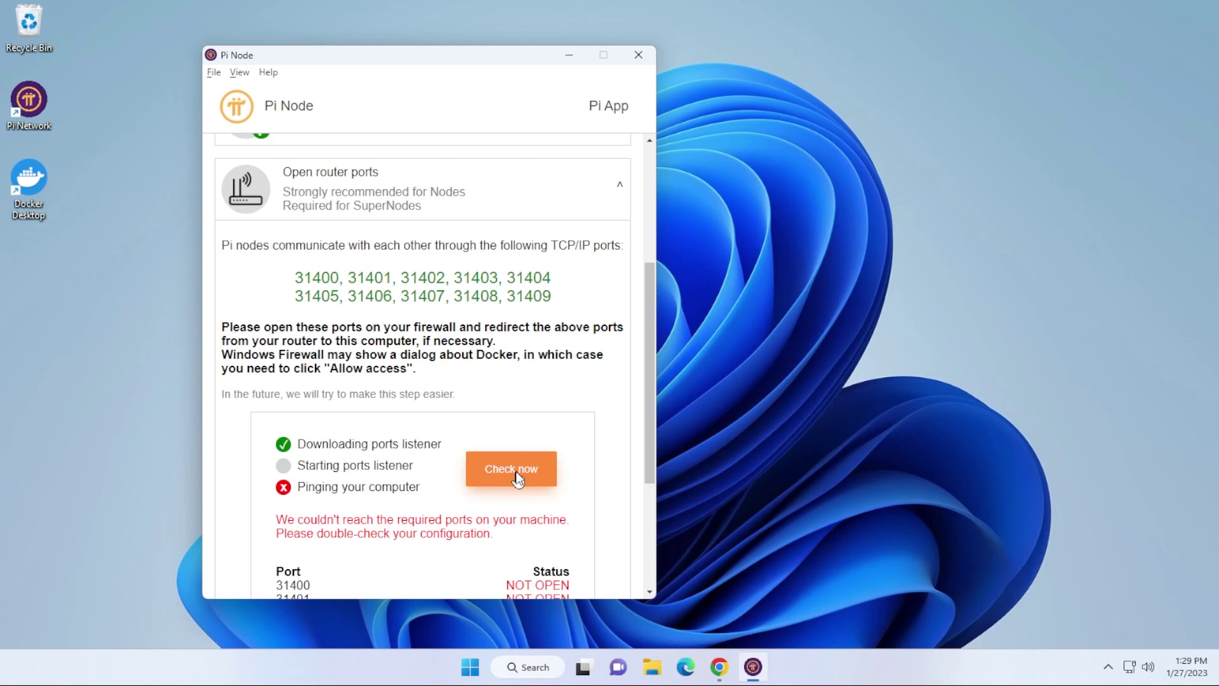
{"action": "scroll", "coordinate": [541, 409], "scroll_direction": "down", "scroll_amount": 3}
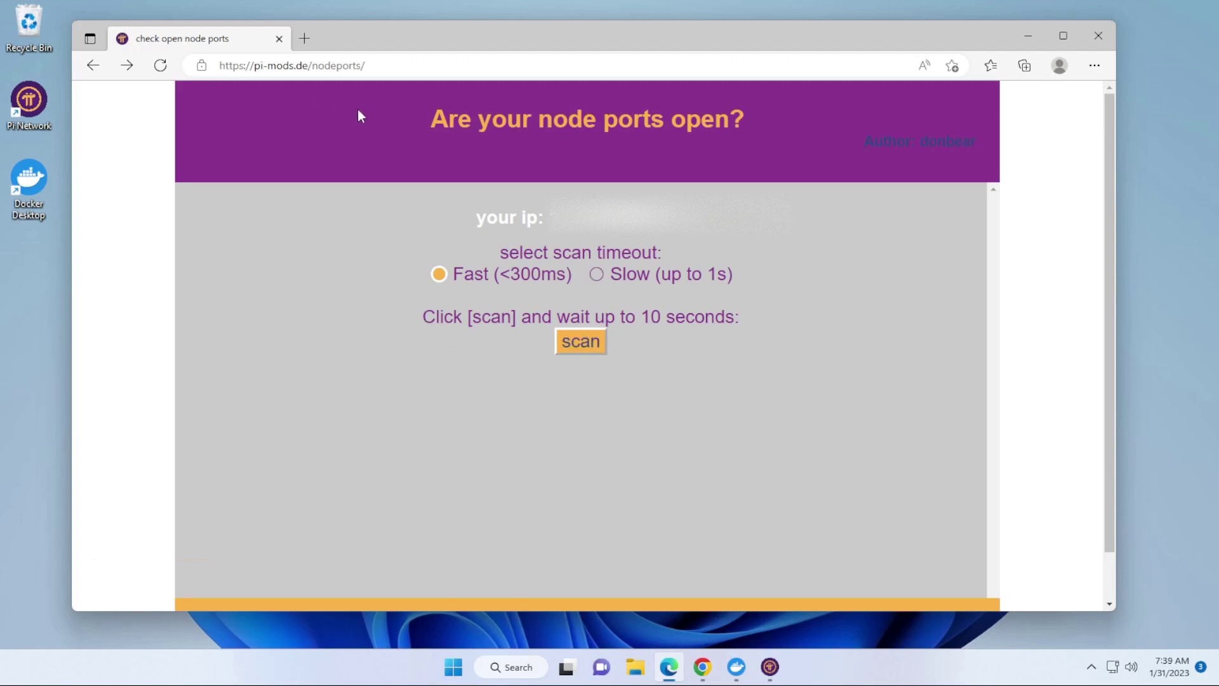
Scan, start over and rescan on pi-mods.de until ports 31400–31409 show open at 109–114 ms
{"action": "left_click", "coordinate": [586, 340]}
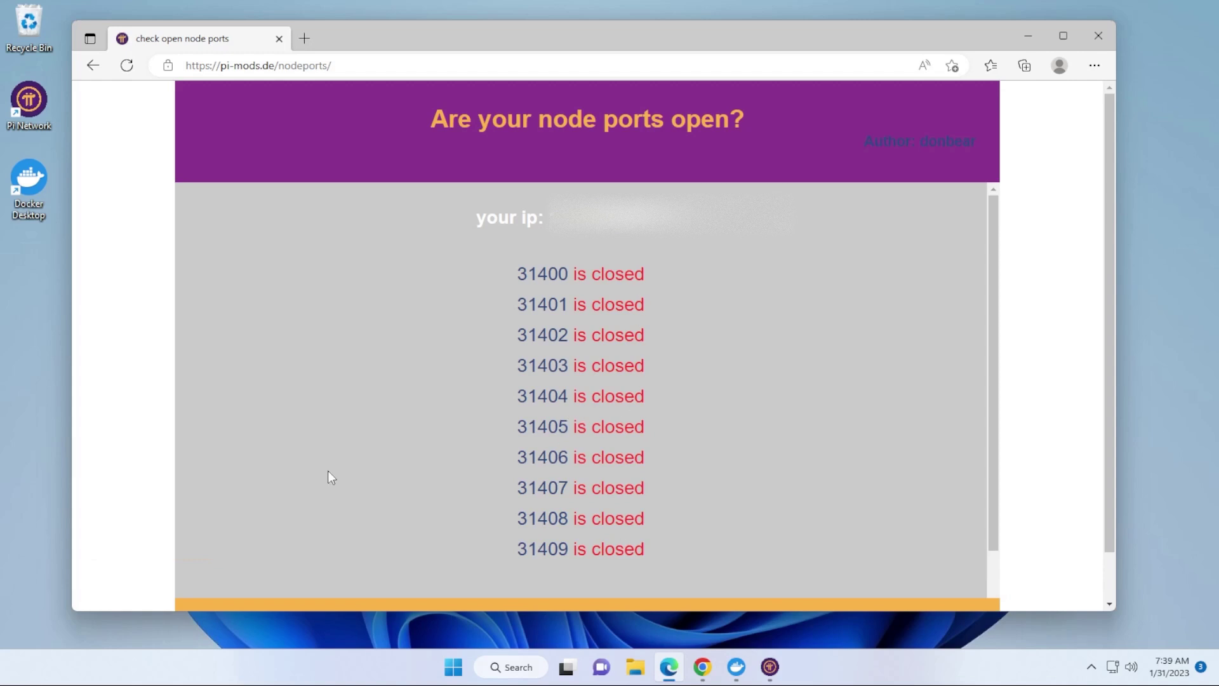
{"action": "scroll", "coordinate": [328, 471], "scroll_direction": "down", "scroll_amount": 2}
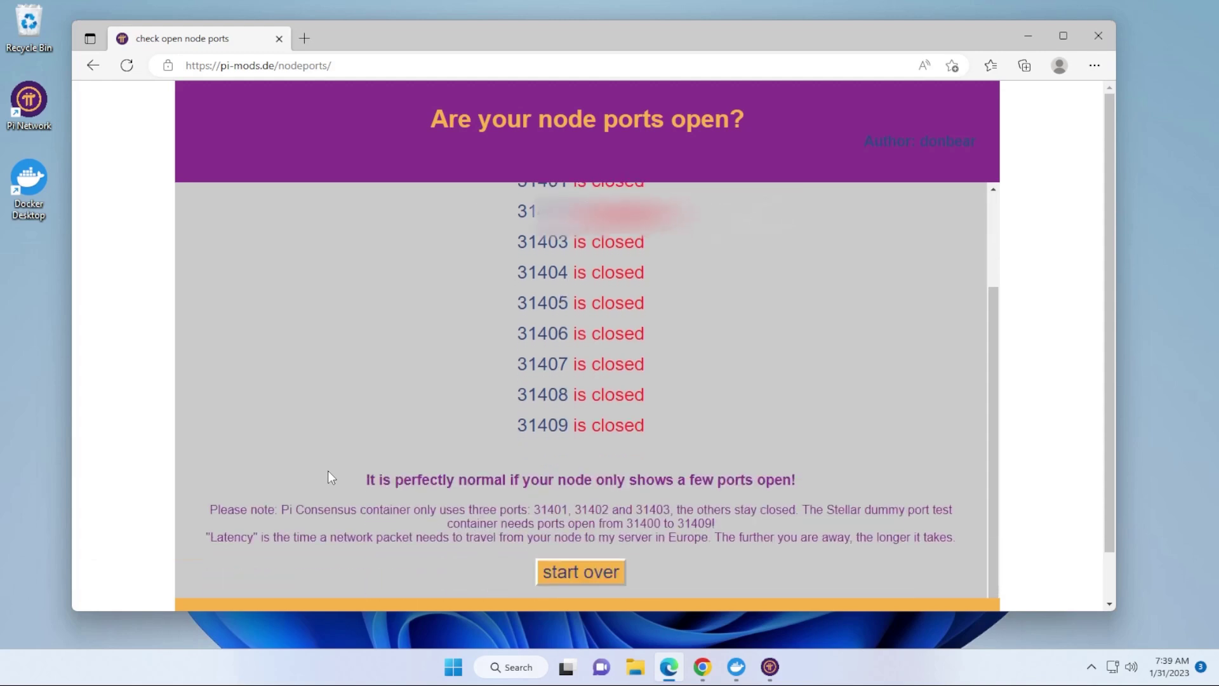
{"action": "left_click", "coordinate": [550, 575]}
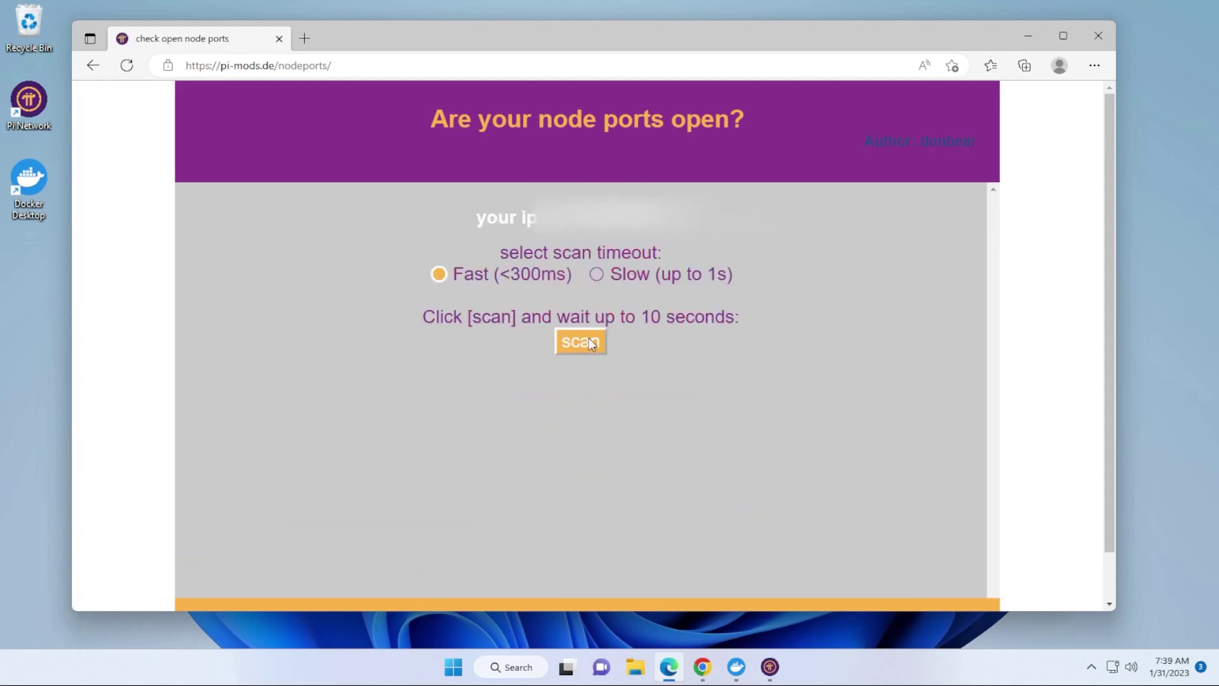
{"action": "left_click", "coordinate": [589, 343]}
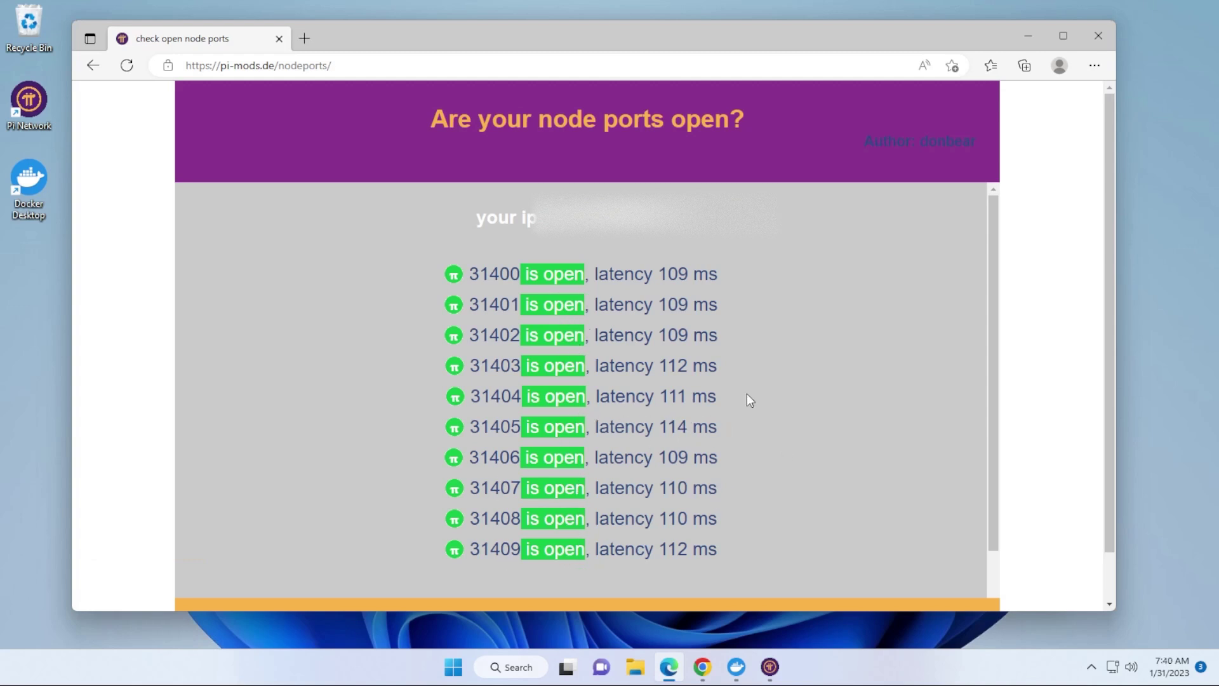
Stop the stellar-dummy container (Exited 137) and confirm the checker now reports ports 31400–31409 closed
{"action": "left_click", "coordinate": [736, 667]}
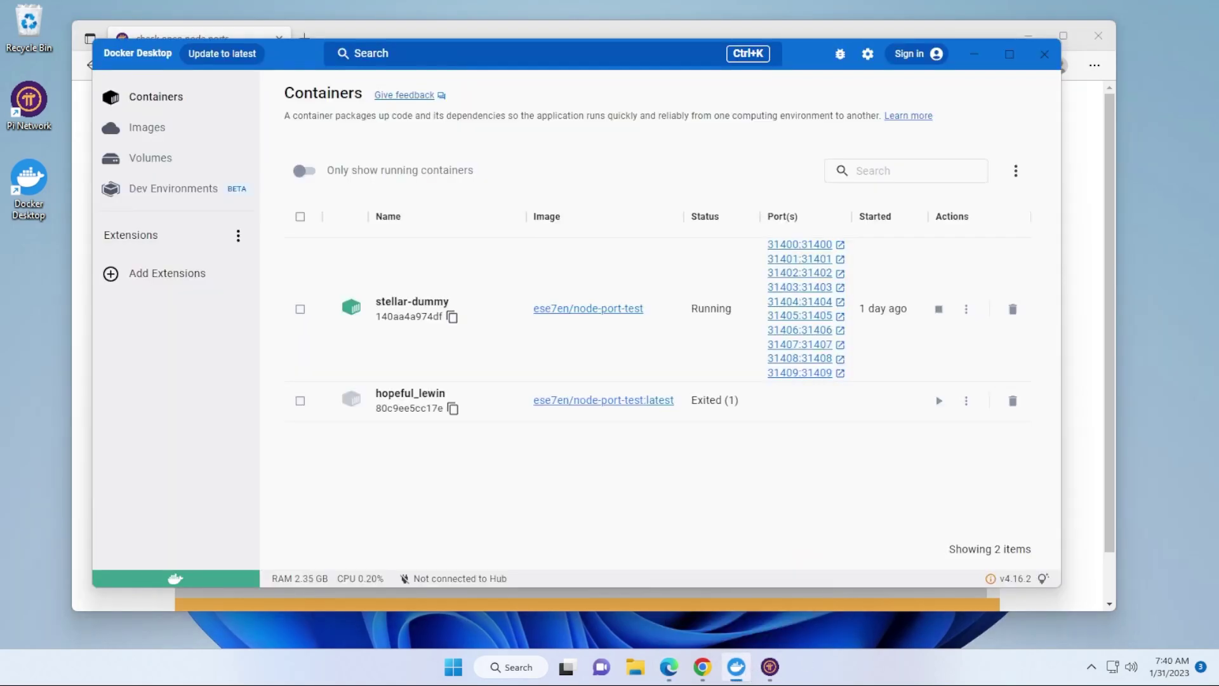
{"action": "left_click", "coordinate": [939, 309]}
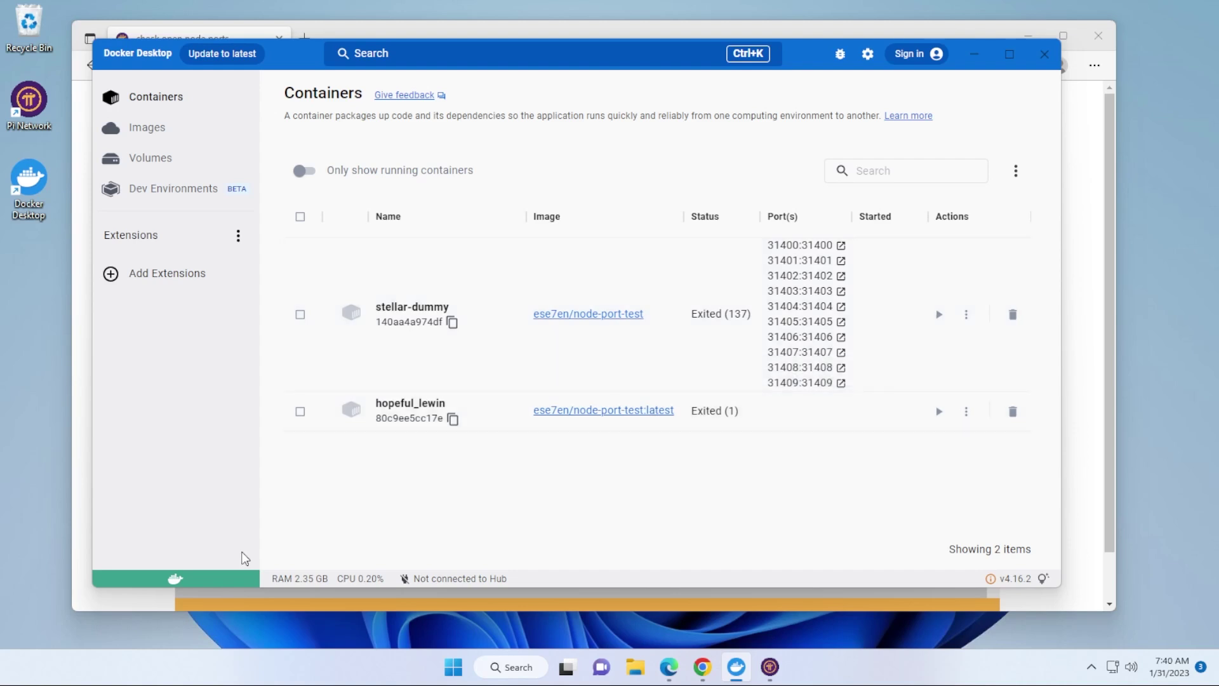
{"action": "left_click", "coordinate": [295, 607]}
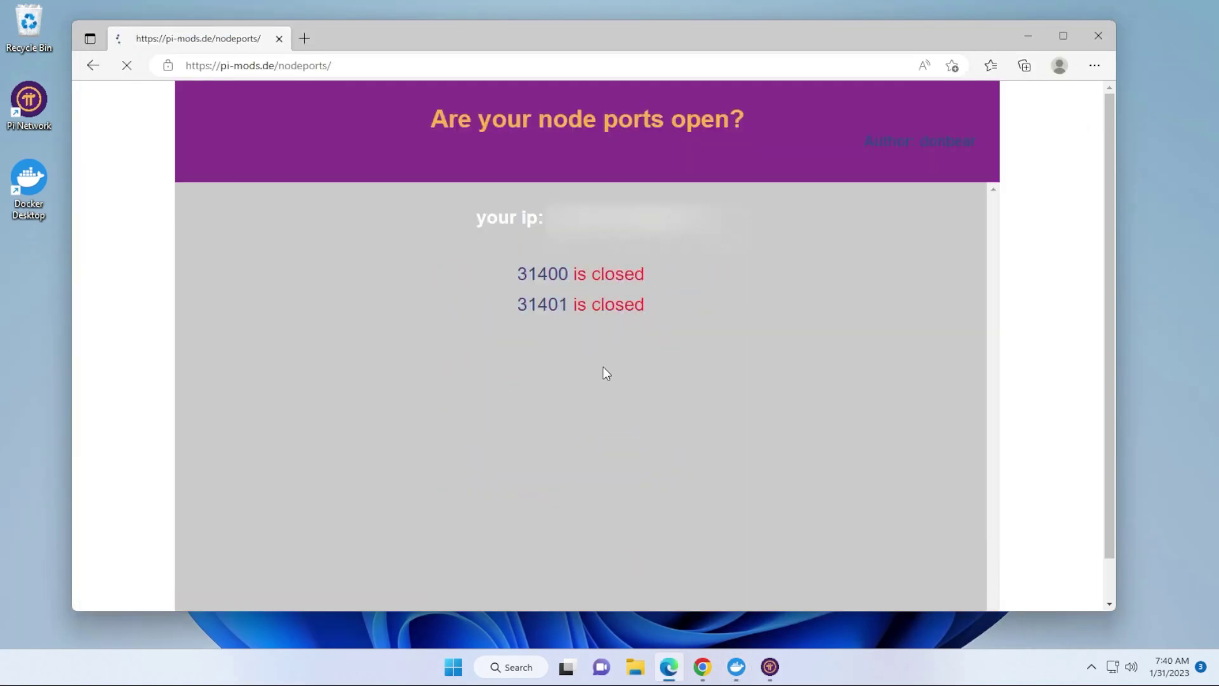
{"action": "left_click", "coordinate": [737, 668]}
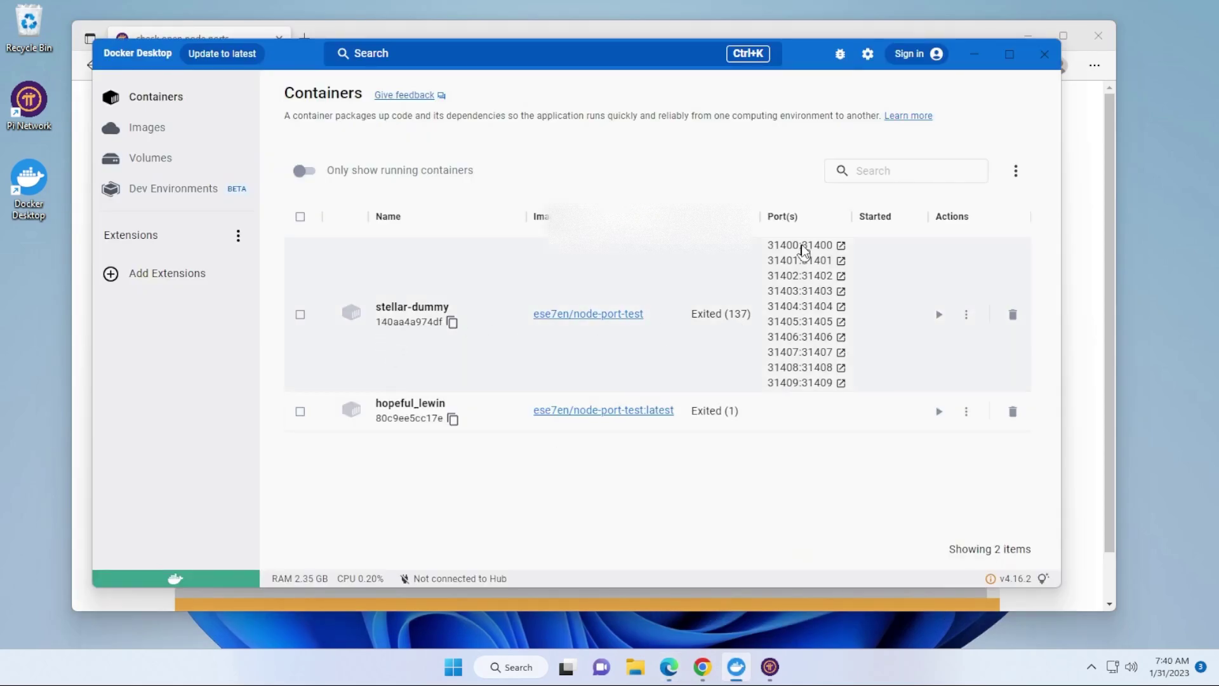
Restart stellar-dummy and rerun the pi-mods.de scan, confirming ports 31400–31409 open again
{"action": "left_click", "coordinate": [939, 316]}
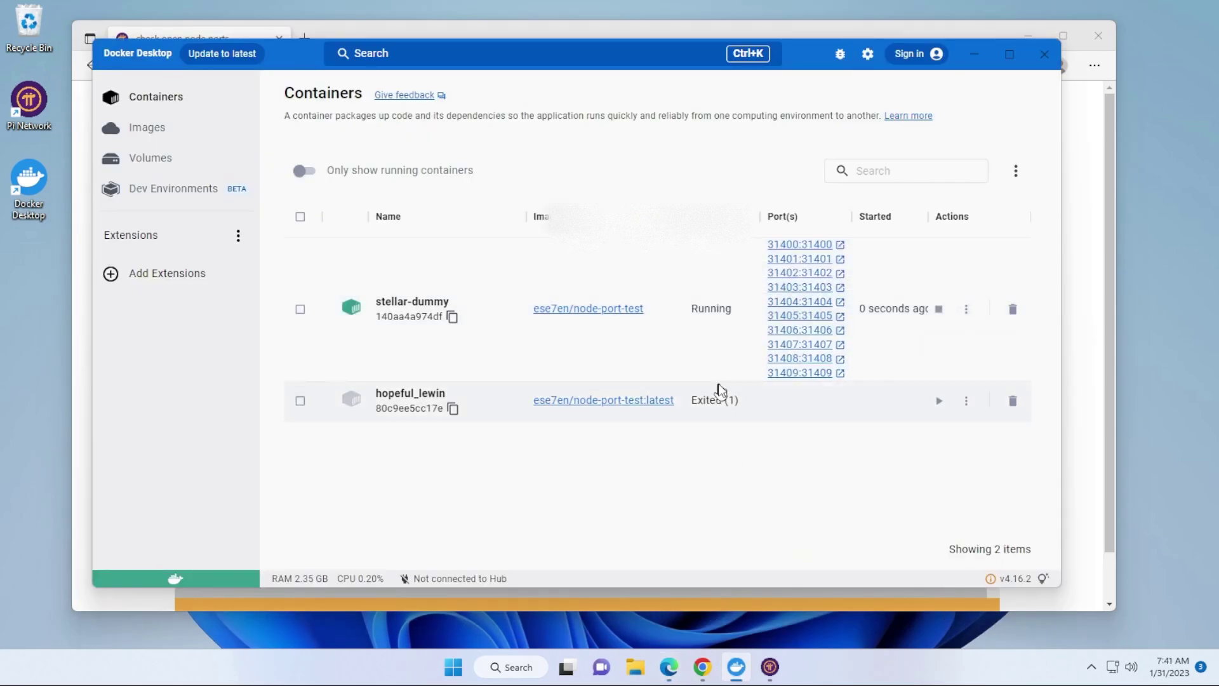
{"action": "left_click", "coordinate": [188, 604]}
{"action": "scroll", "coordinate": [533, 496], "scroll_direction": "down", "scroll_amount": 2}
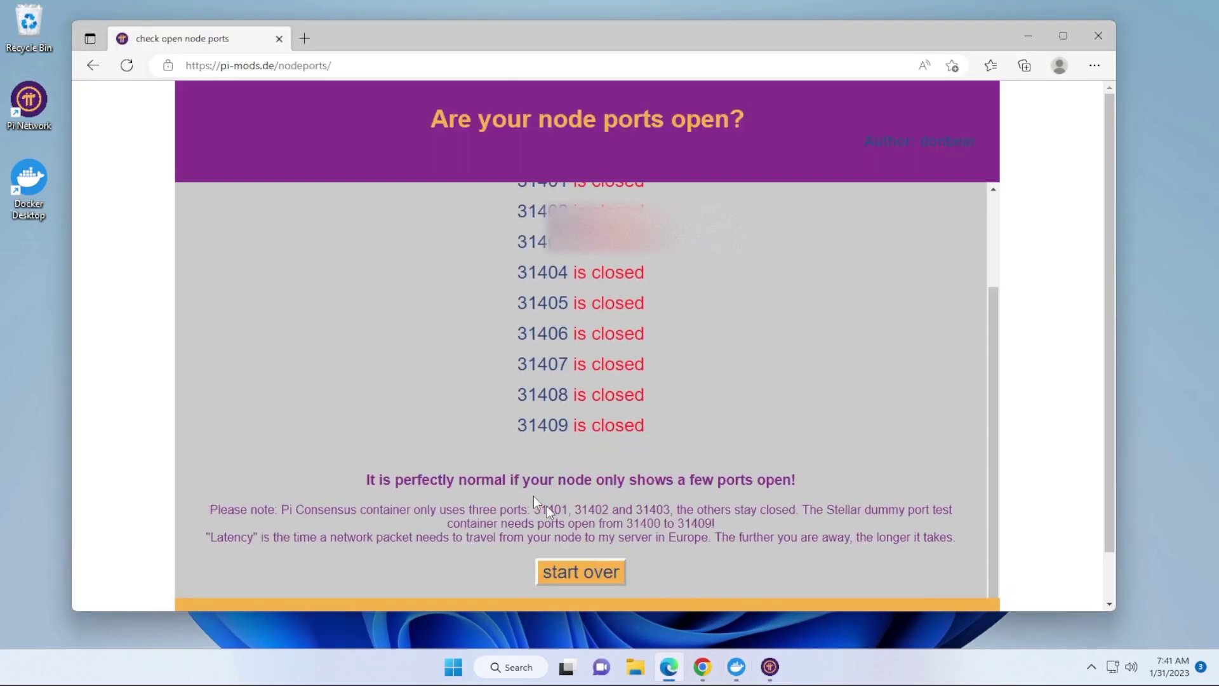
{"action": "left_click", "coordinate": [589, 570]}
{"action": "left_click", "coordinate": [585, 349]}
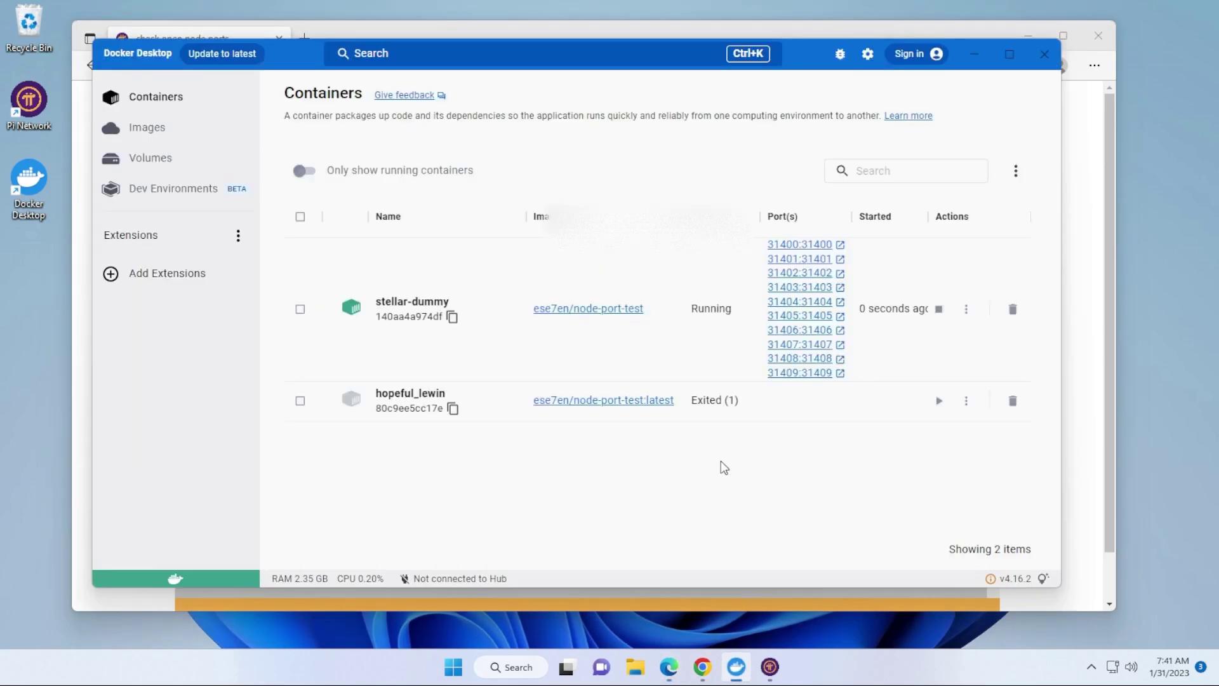
{"action": "left_click", "coordinate": [736, 667]}
{"action": "left_click", "coordinate": [976, 68]}
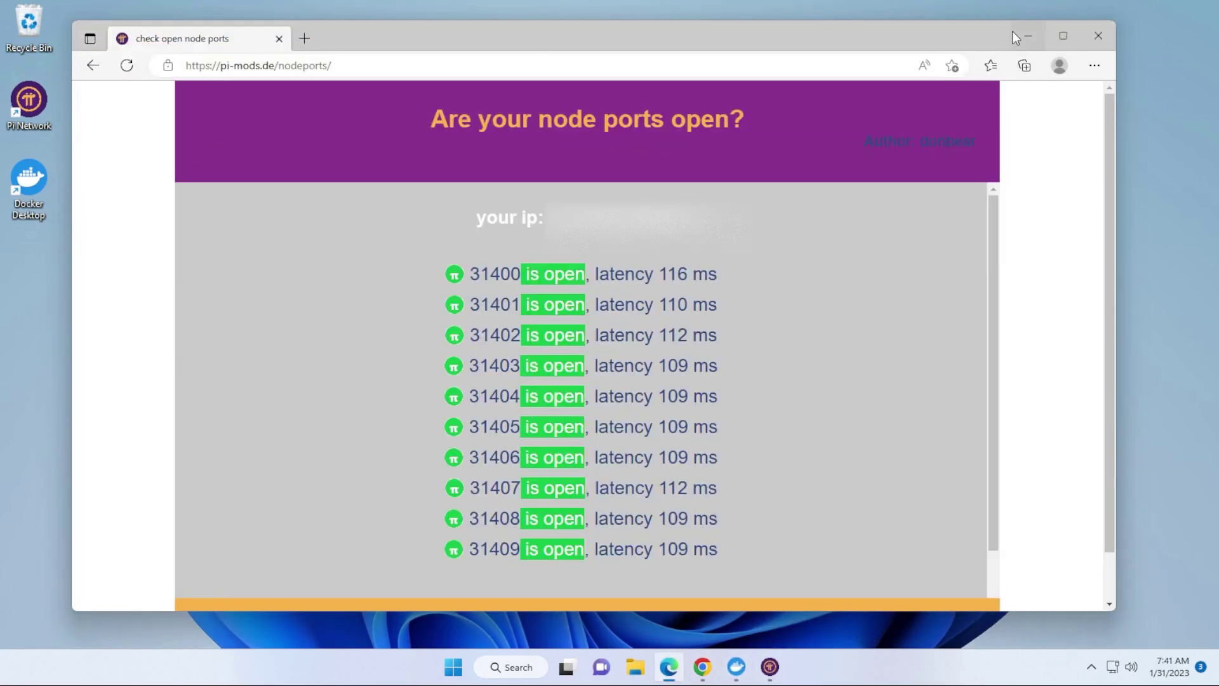
Close the stuck Pi Node window and reopen it from the tray until the home screen loads
{"action": "left_click", "coordinate": [1026, 33]}
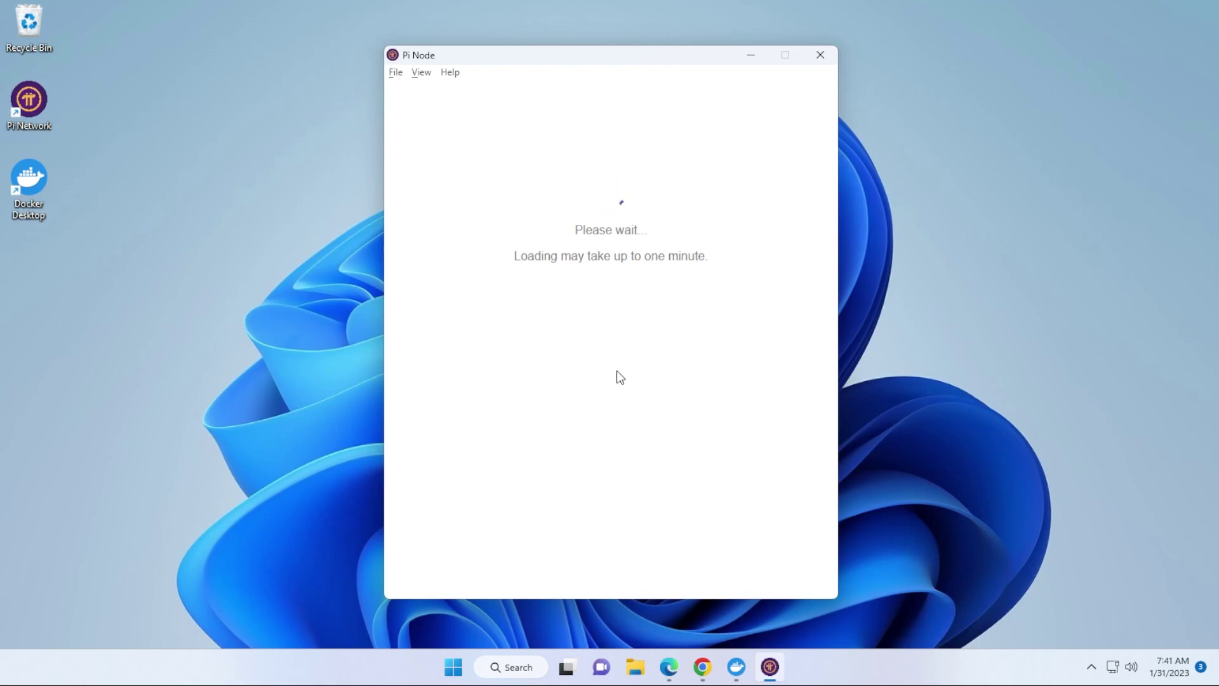
{"action": "key", "text": "alt+F4"}
{"action": "left_click", "coordinate": [1092, 666]}
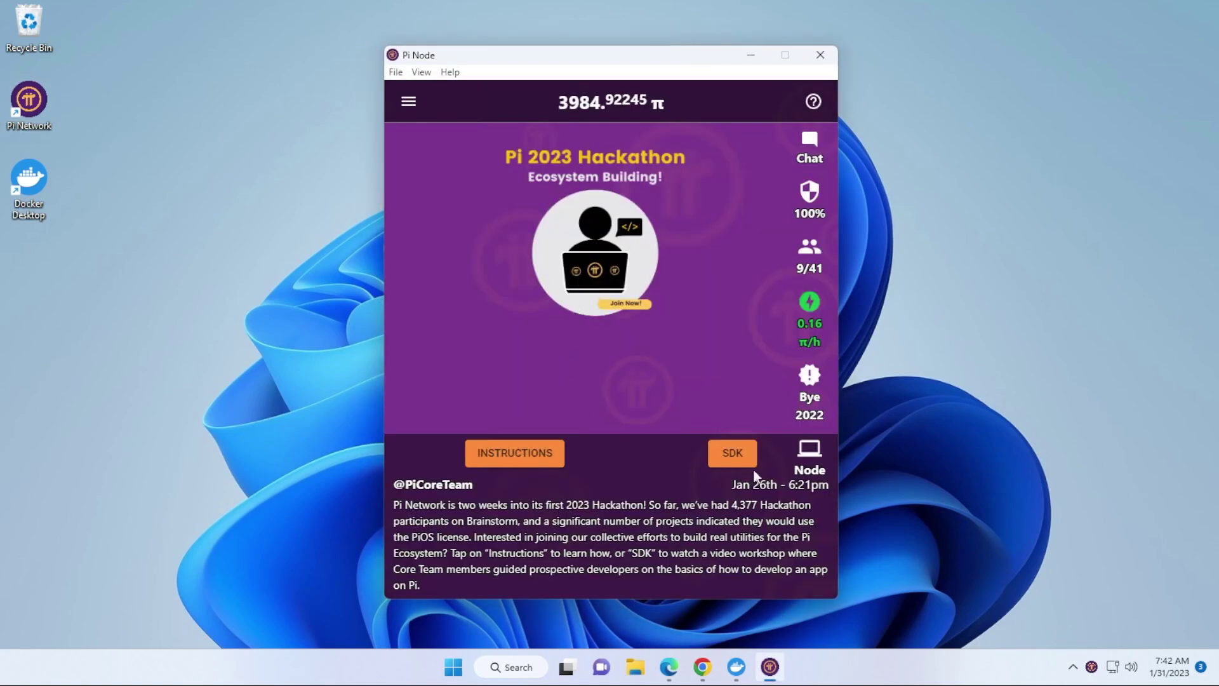
{"action": "left_click", "coordinate": [809, 458]}
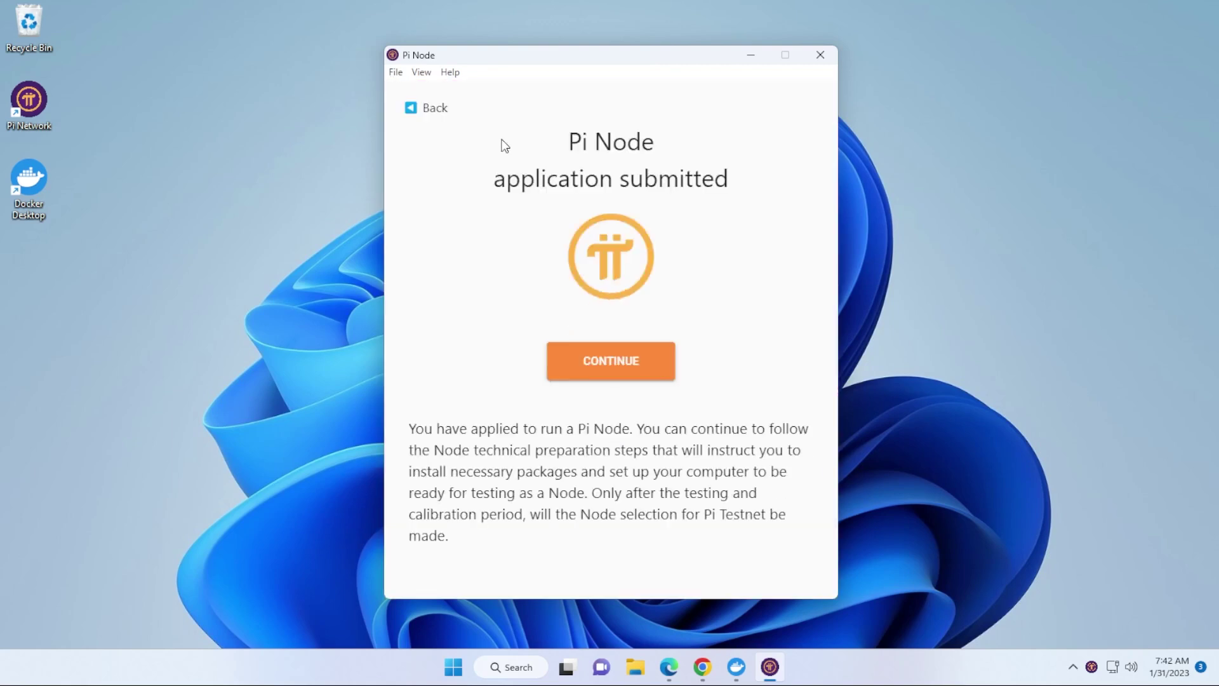